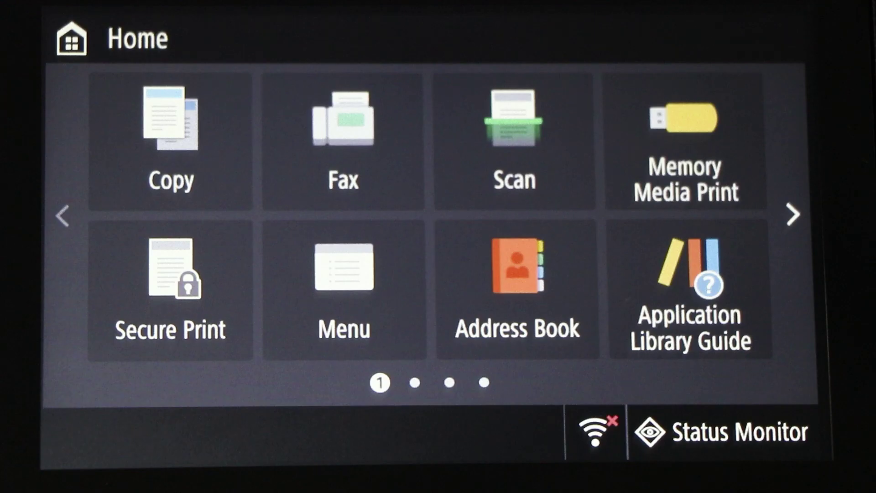
# - On the printer panel, open Wireless LAN Settings and select the first listed network
pyautogui.click(593, 428)
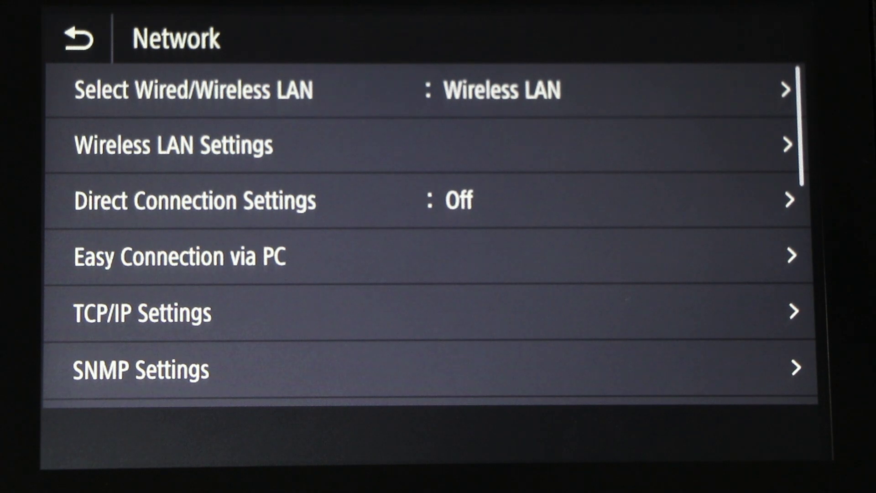
pyautogui.click(643, 144)
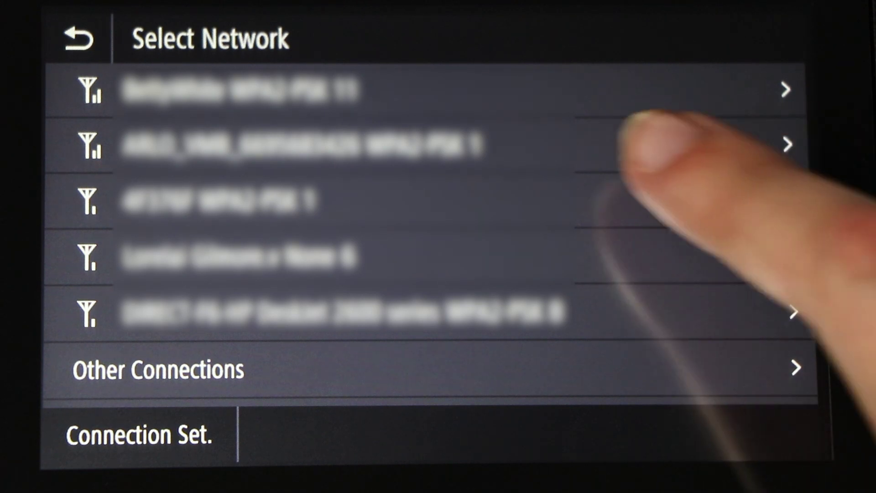
pyautogui.click(675, 89)
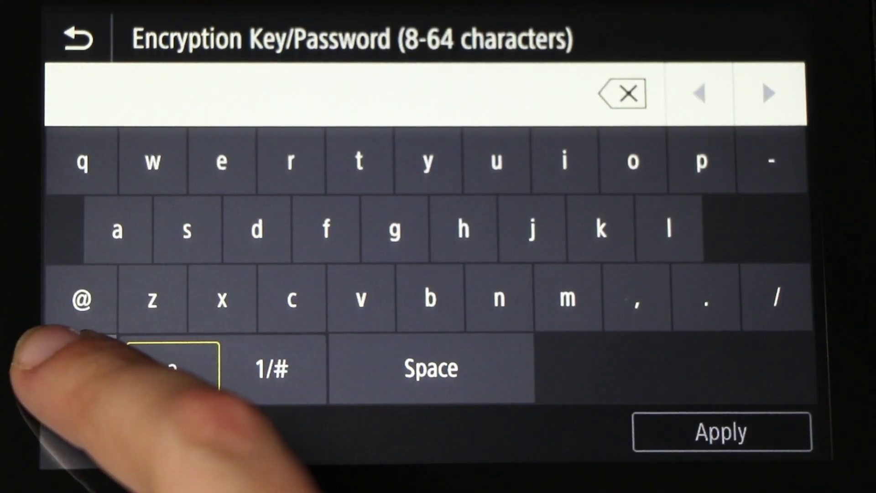
# - Enter the Wi-Fi password, apply it, and close the Connected message
pyautogui.click(80, 370)
pyautogui.click(292, 297)
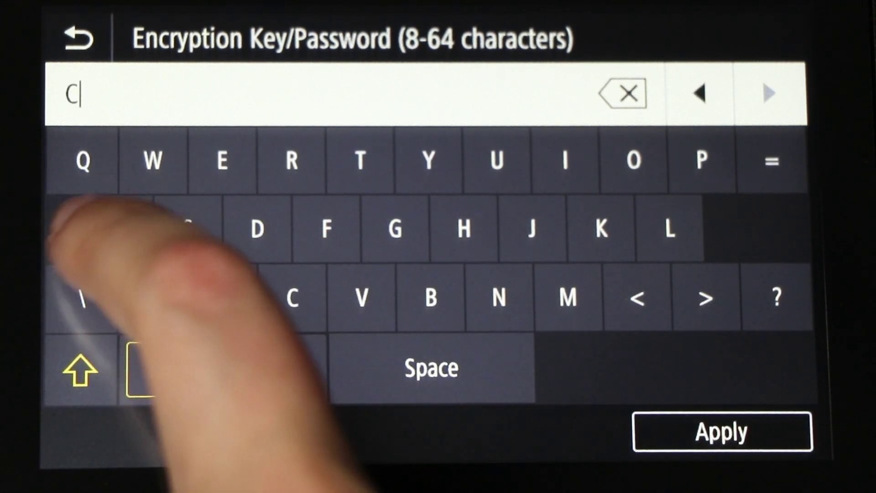
pyautogui.click(118, 228)
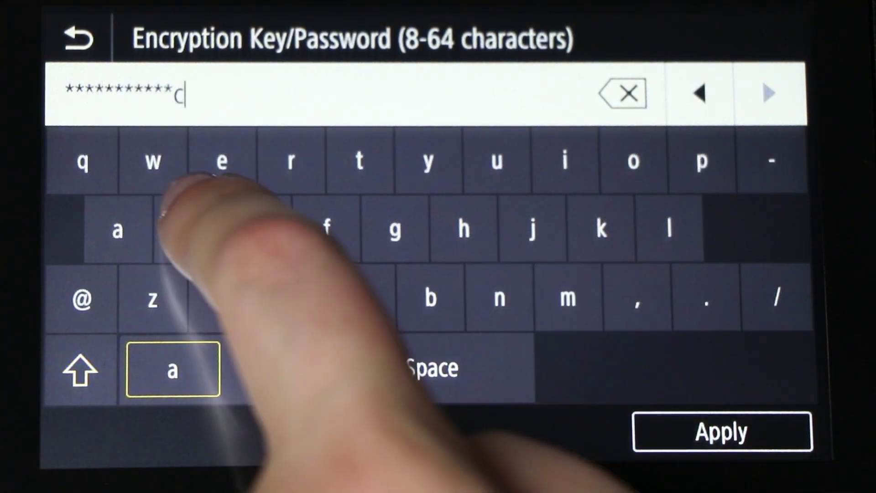
pyautogui.click(187, 228)
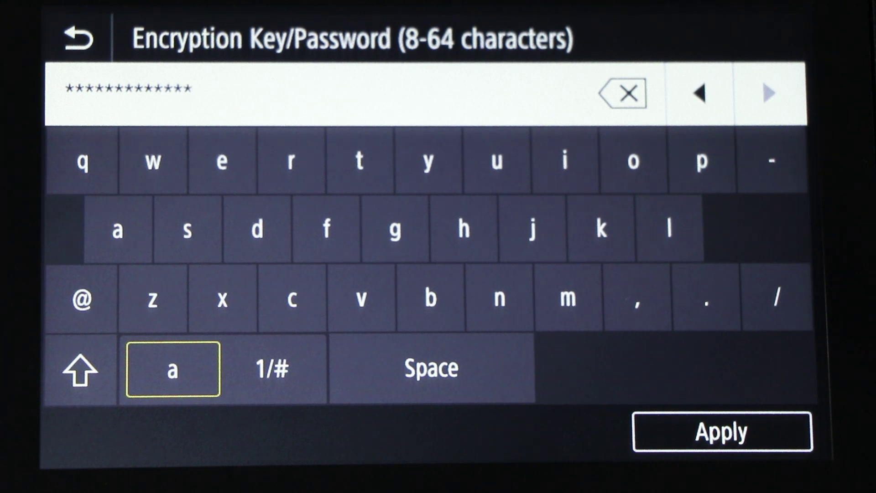
pyautogui.click(712, 431)
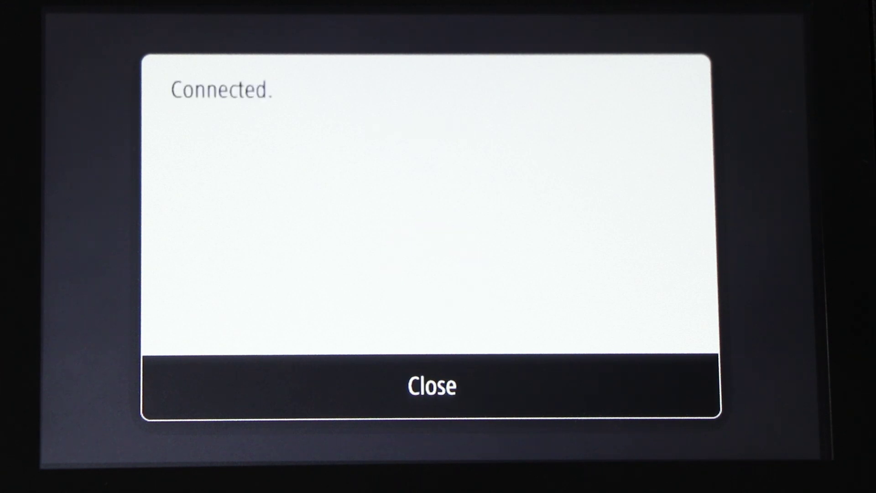
pyautogui.click(460, 374)
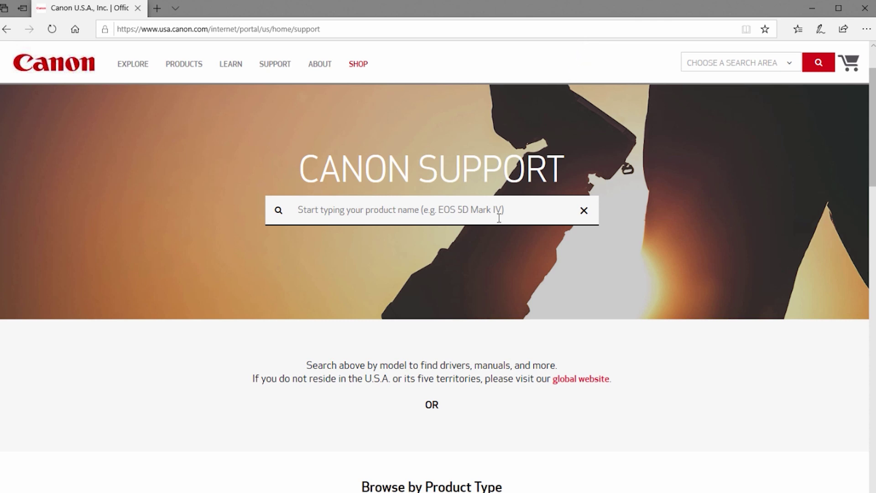
# - Search for MF455dw, pick imageCLASS MF455dw, and show its Drivers & Downloads list
pyautogui.click(499, 218)
pyautogui.write('M')
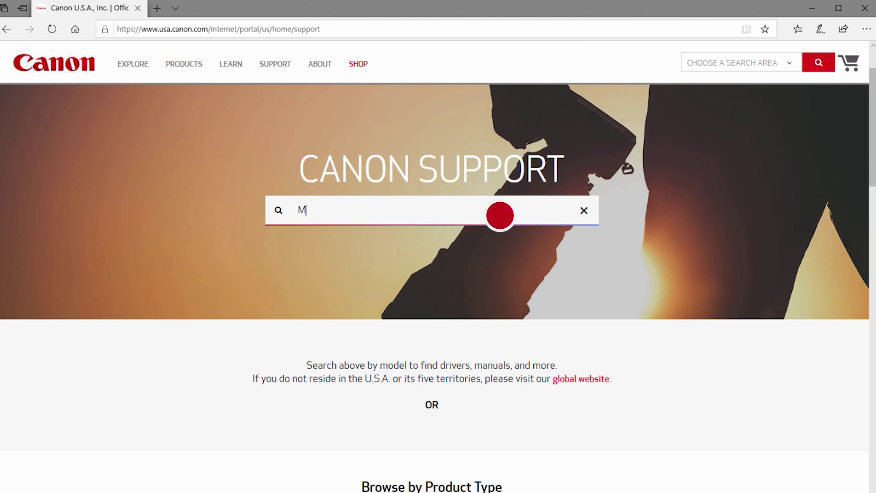
pyautogui.write('F455')
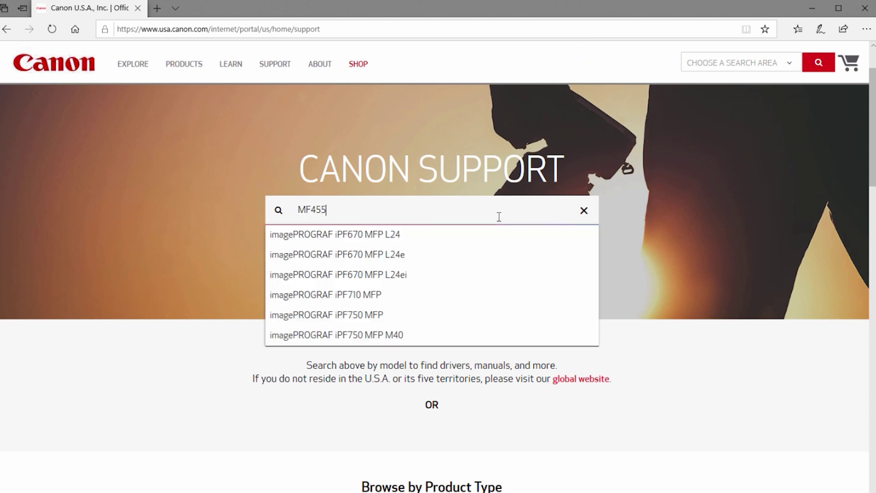
pyautogui.write('dw')
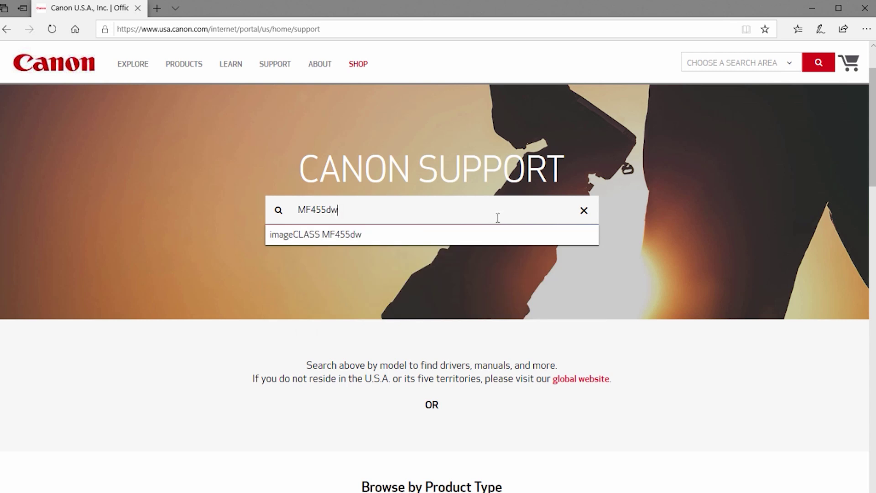
pyautogui.click(492, 235)
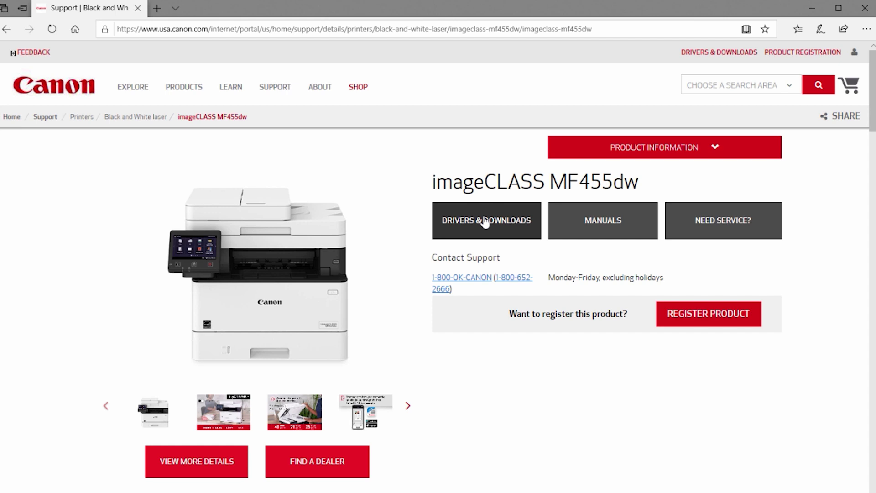
pyautogui.click(484, 221)
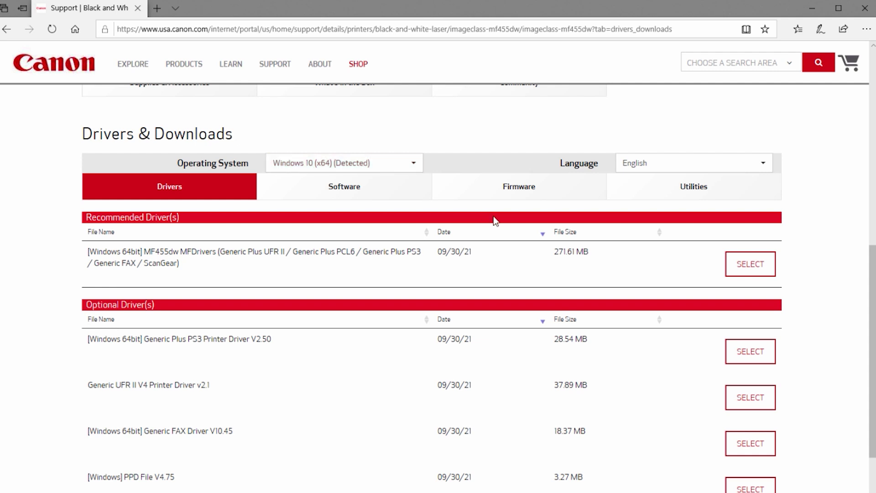
# - Download the recommended MF450MFDriverV720W64.exe package and launch it from Edge's Downloads panel
pyautogui.click(752, 268)
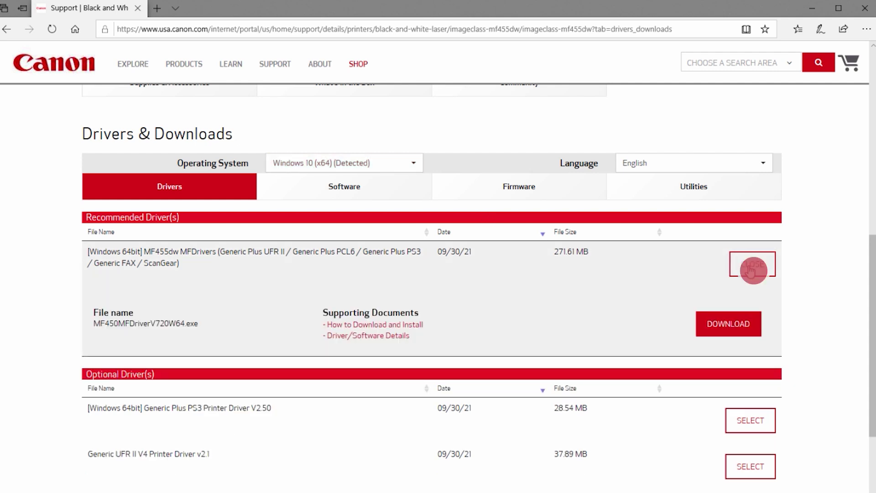
pyautogui.click(731, 327)
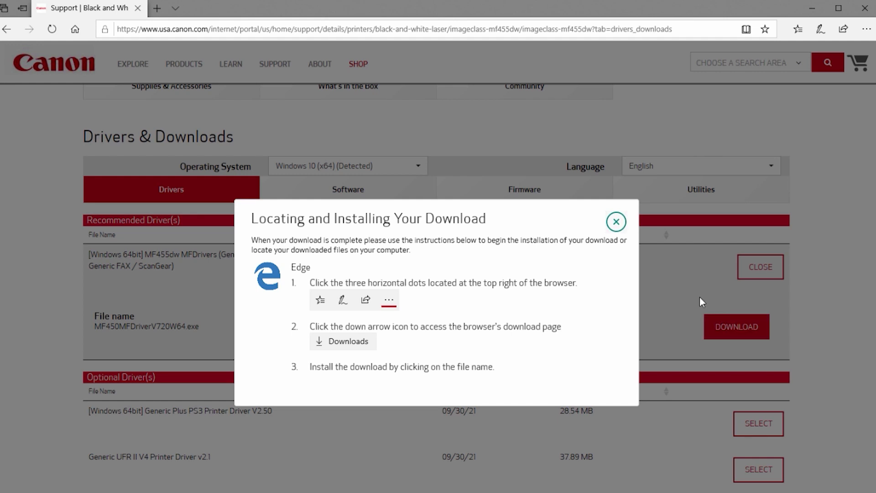
pyautogui.click(616, 222)
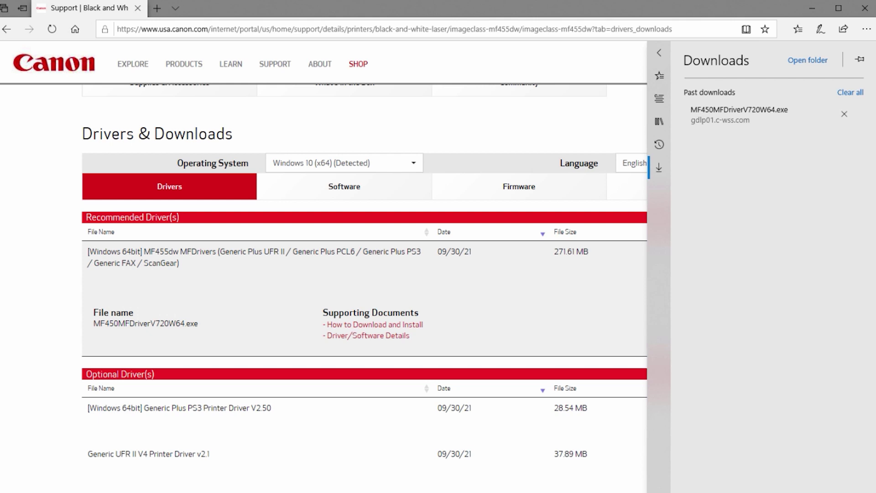
pyautogui.click(762, 122)
pyautogui.click(762, 122)
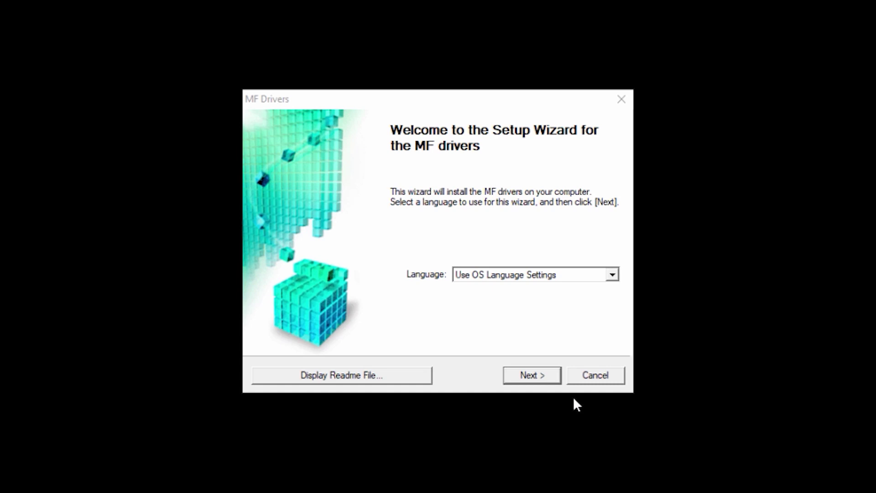
# - Go past the welcome page and accept the MF Drivers license agreement
pyautogui.click(543, 381)
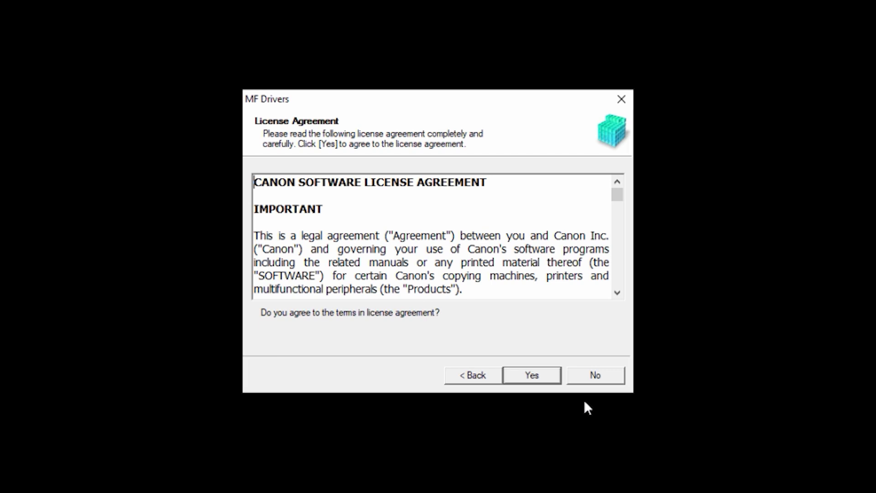
pyautogui.click(552, 381)
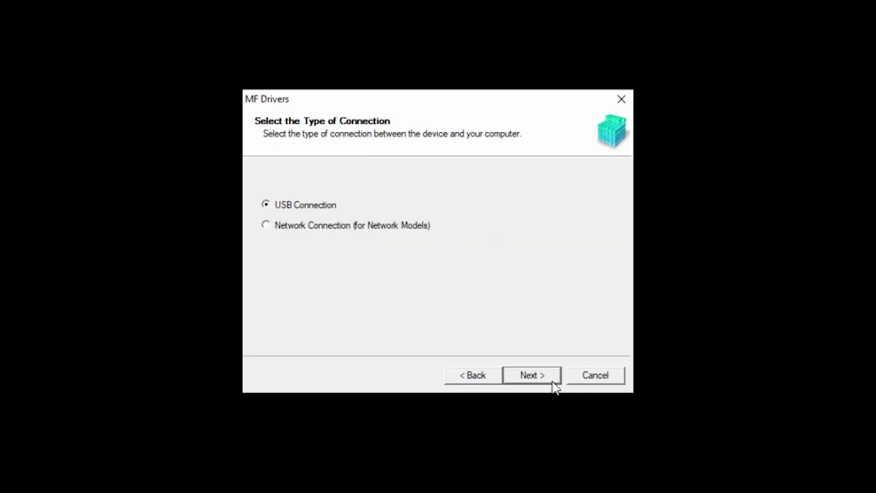
# - Choose Network Connection and select the discovered MF450 Series printer as the target
pyautogui.click(588, 397)
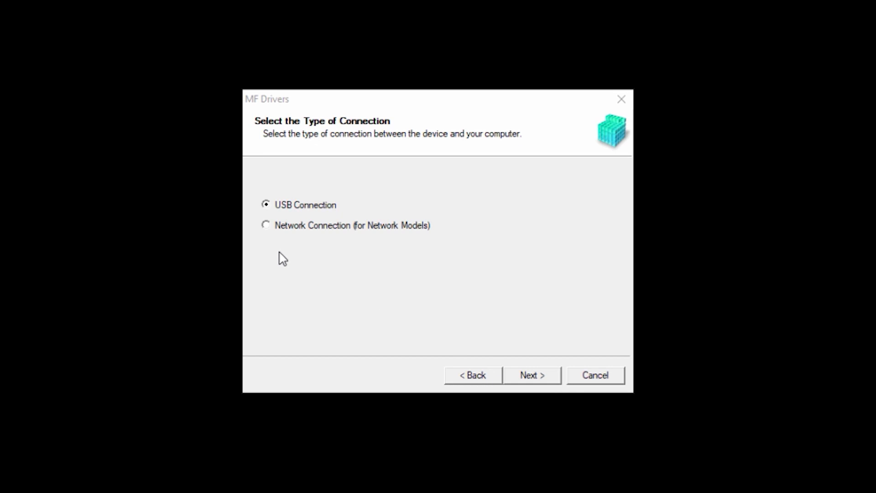
pyautogui.click(266, 226)
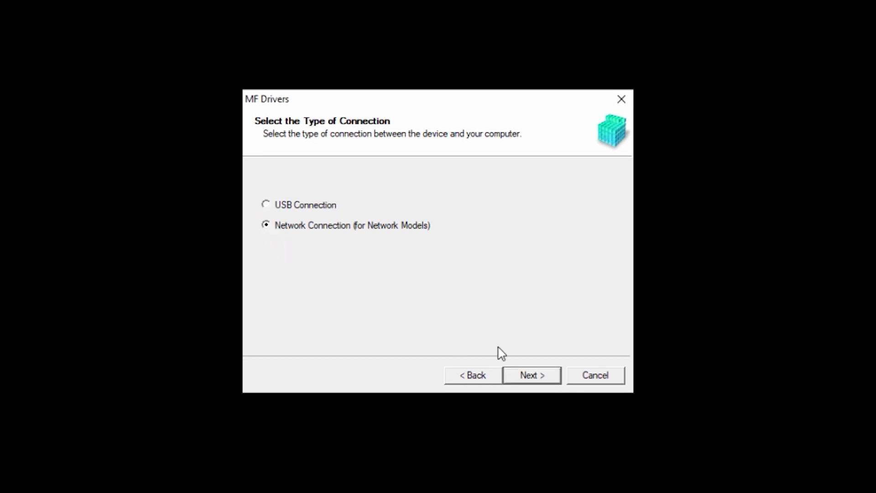
pyautogui.click(529, 376)
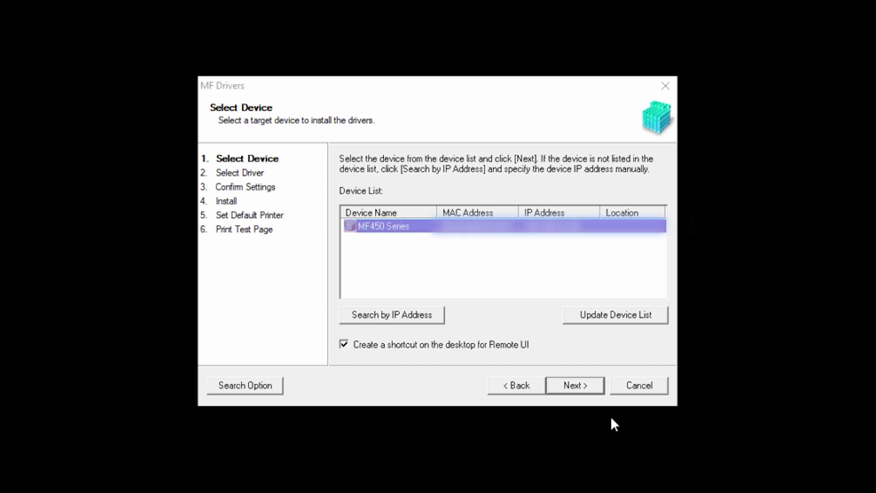
pyautogui.click(585, 394)
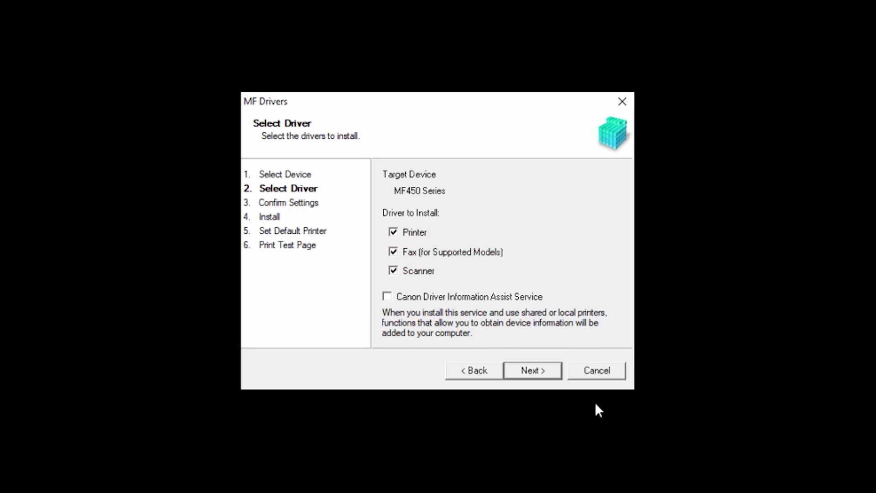
# - Install Printer, Fax and Scanner drivers with Generic Plus UFR II, keeping default printer and fax names
pyautogui.click(541, 370)
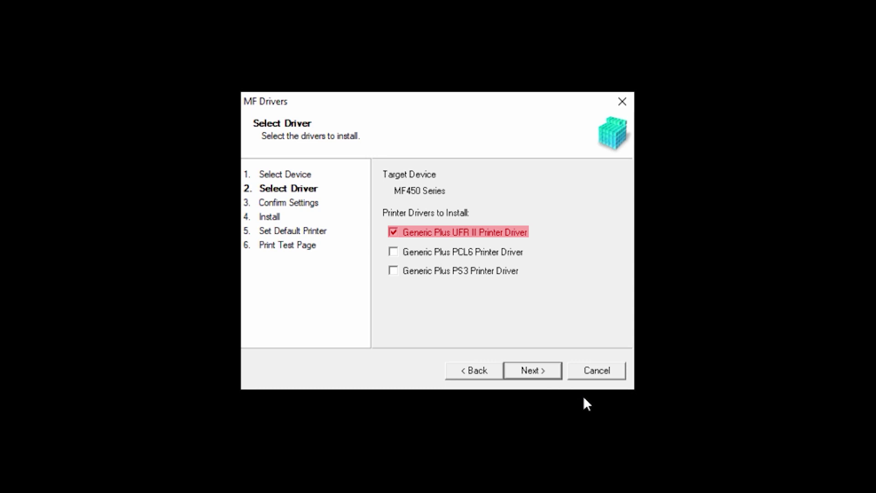
pyautogui.click(543, 370)
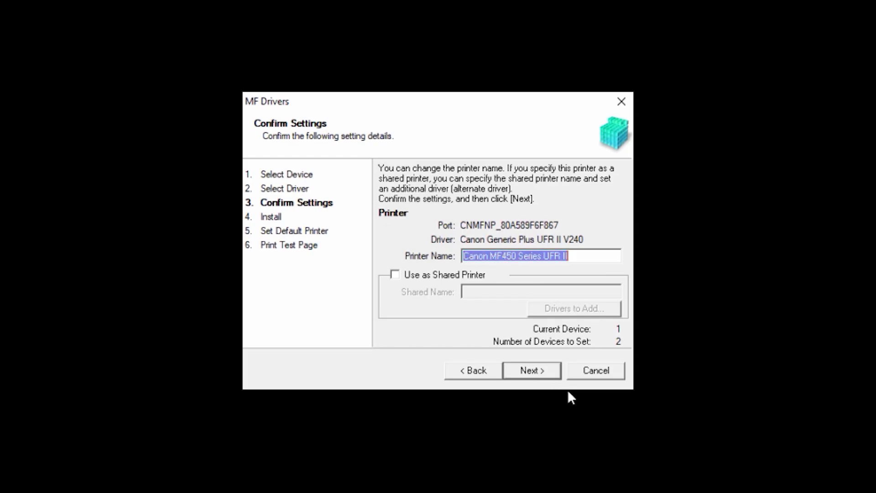
pyautogui.click(549, 377)
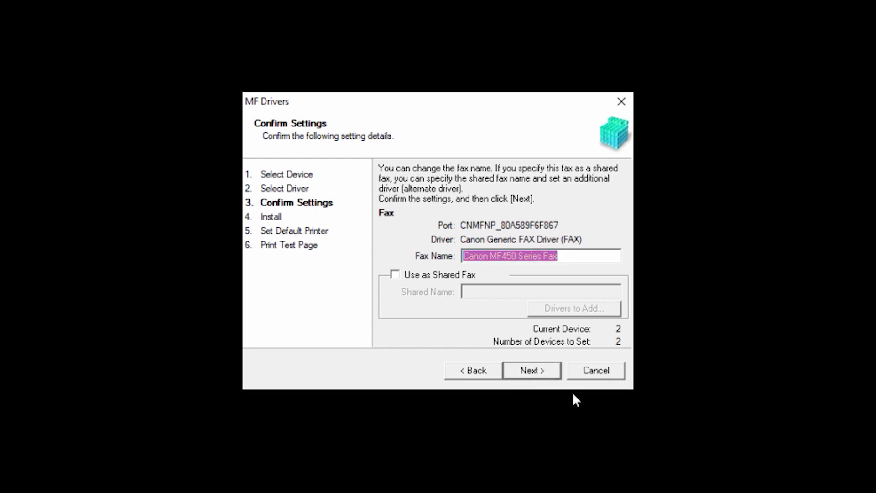
pyautogui.click(547, 375)
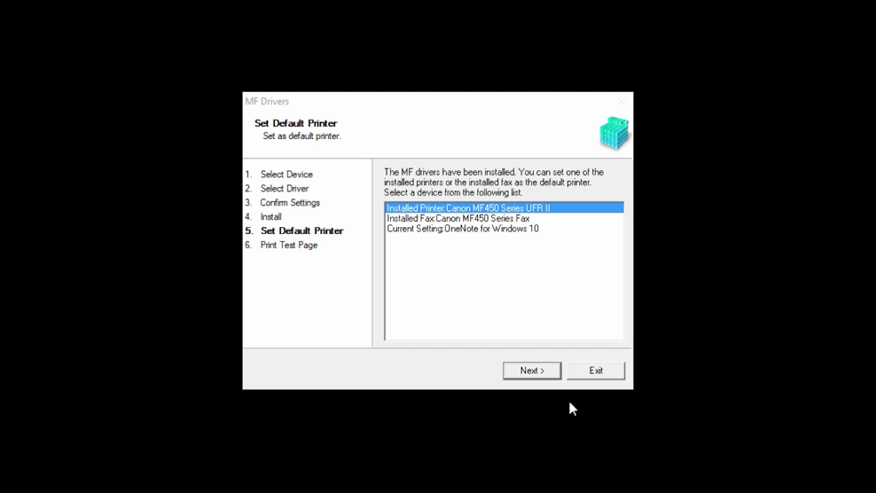
# - Set Canon MF450 Series UFR II as default printer and exit with test page checked
pyautogui.click(547, 376)
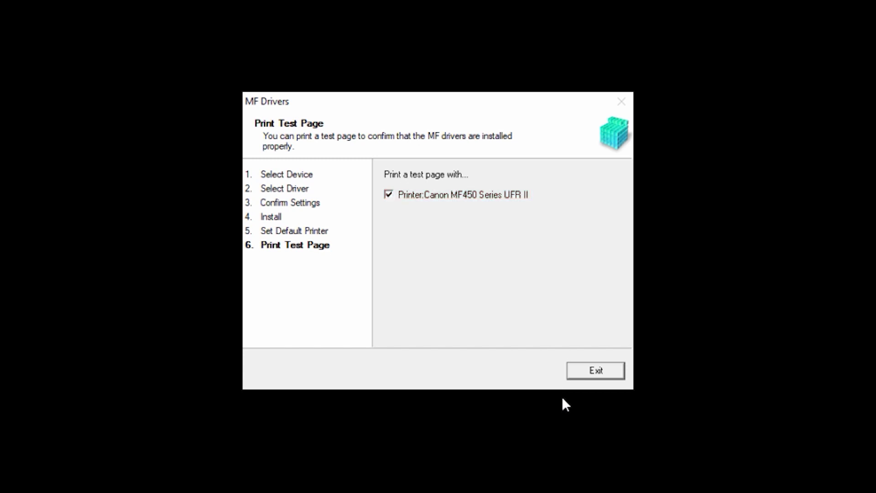
pyautogui.click(596, 371)
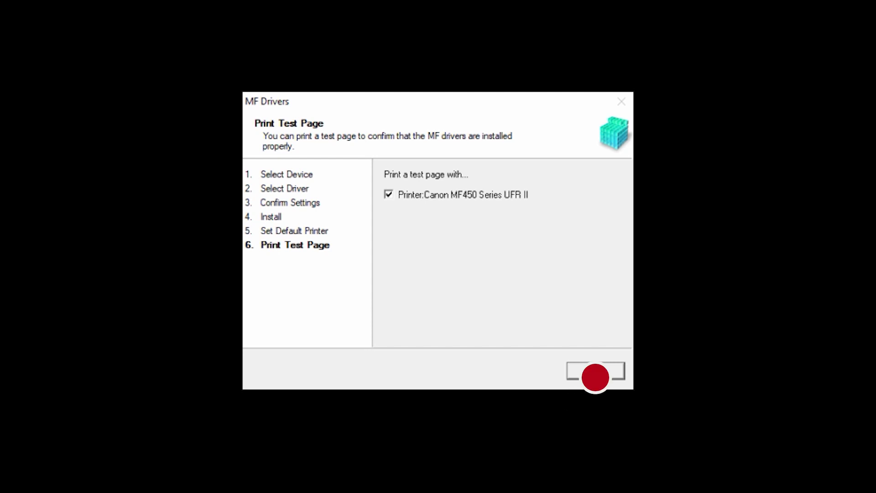